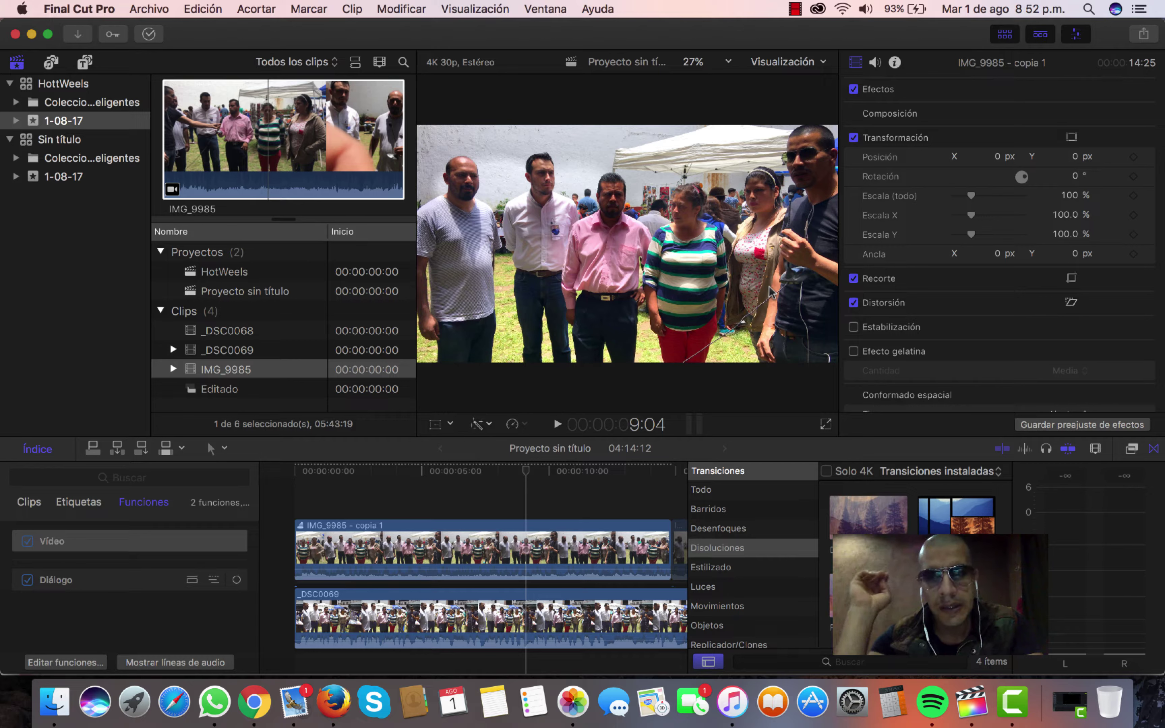
Open the Share destinations list, also checking the File menu, and choose Apple 4K devices
left_click(1143, 34)
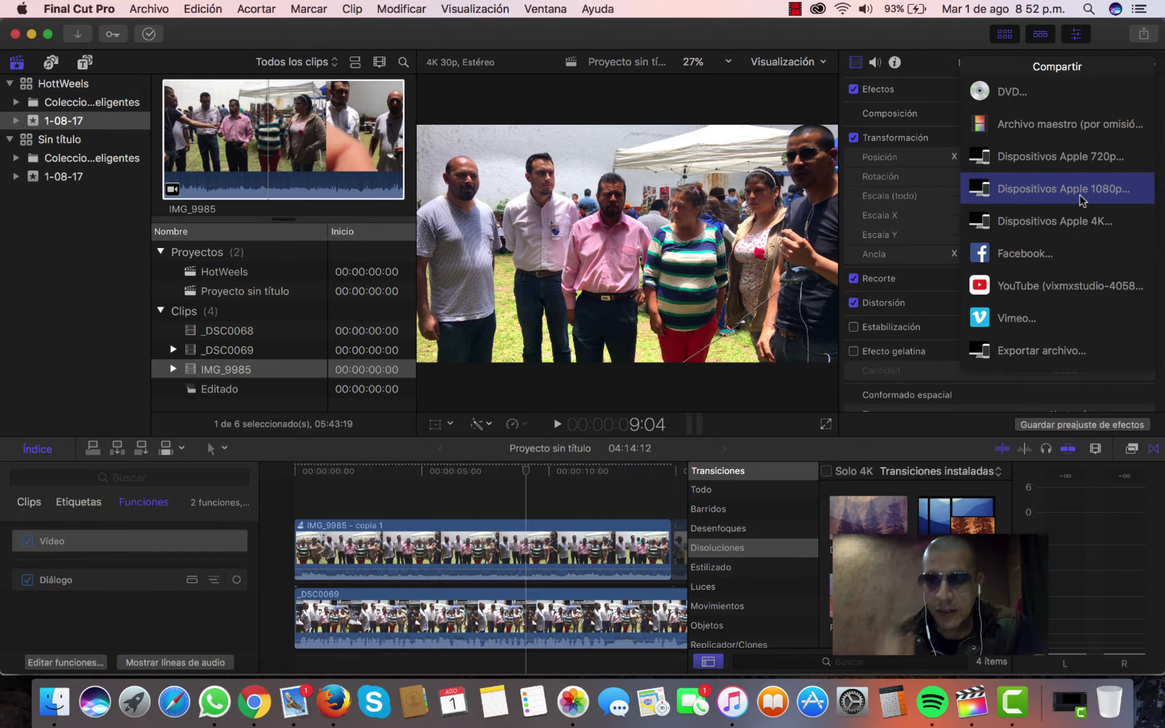
left_click(1138, 37)
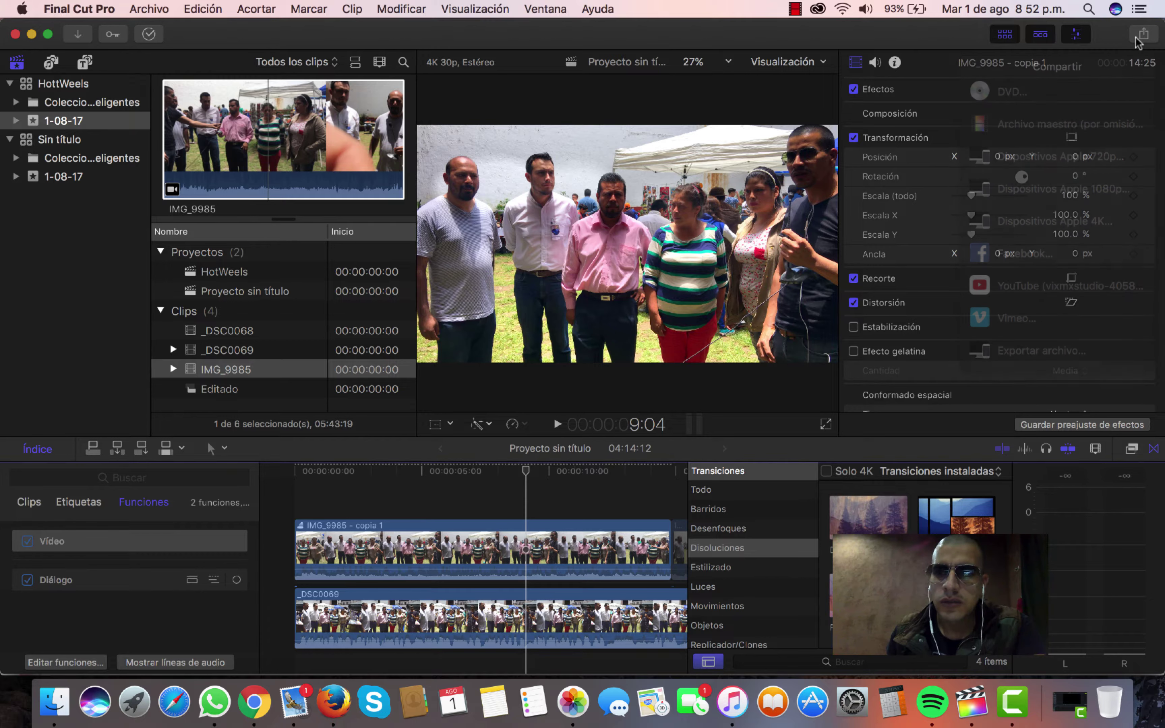
left_click(1138, 37)
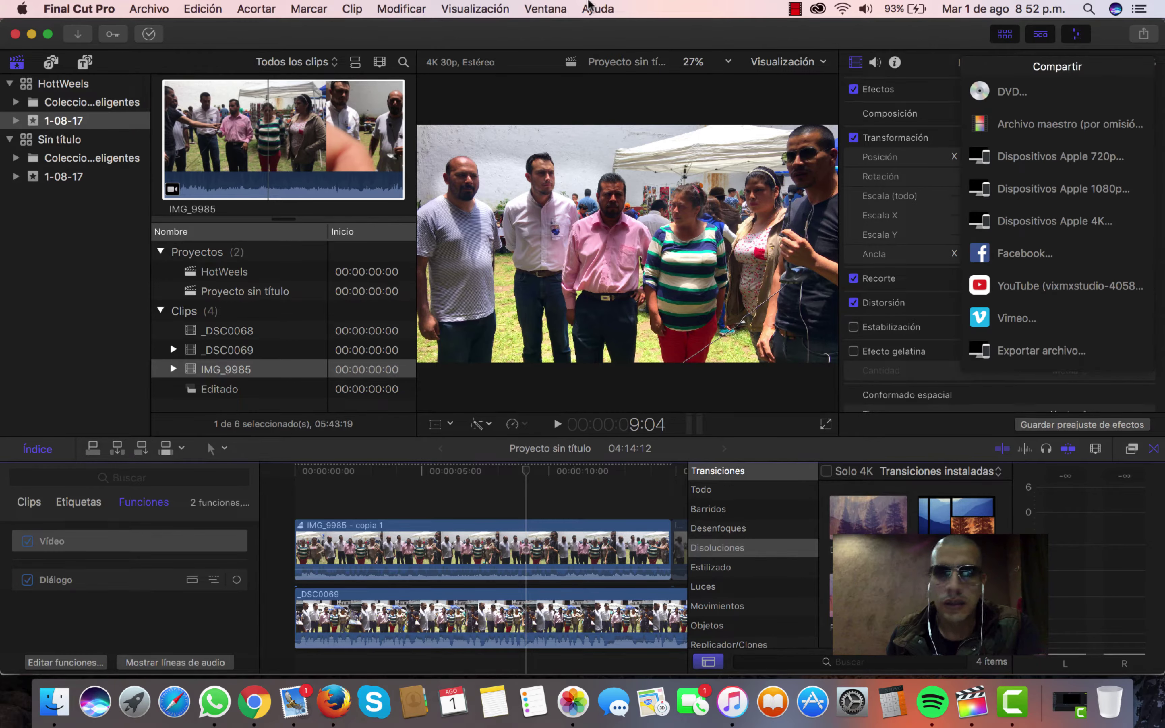
left_click(145, 10)
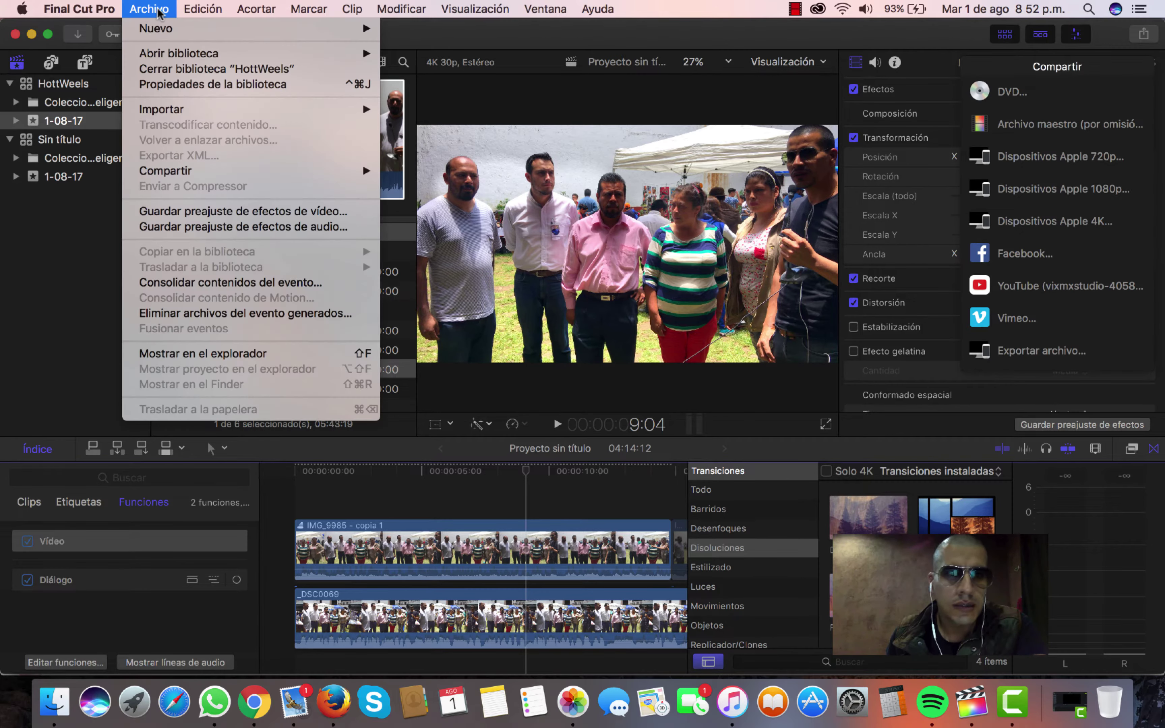
mouse_move(216, 174)
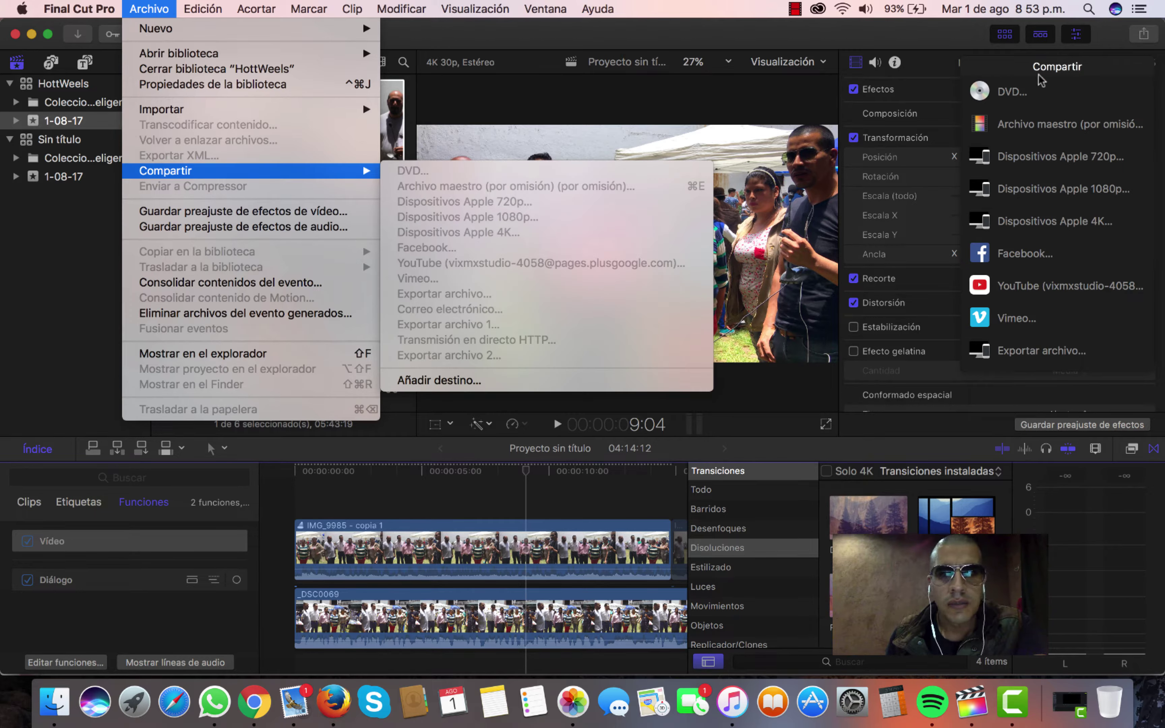
left_click(1148, 47)
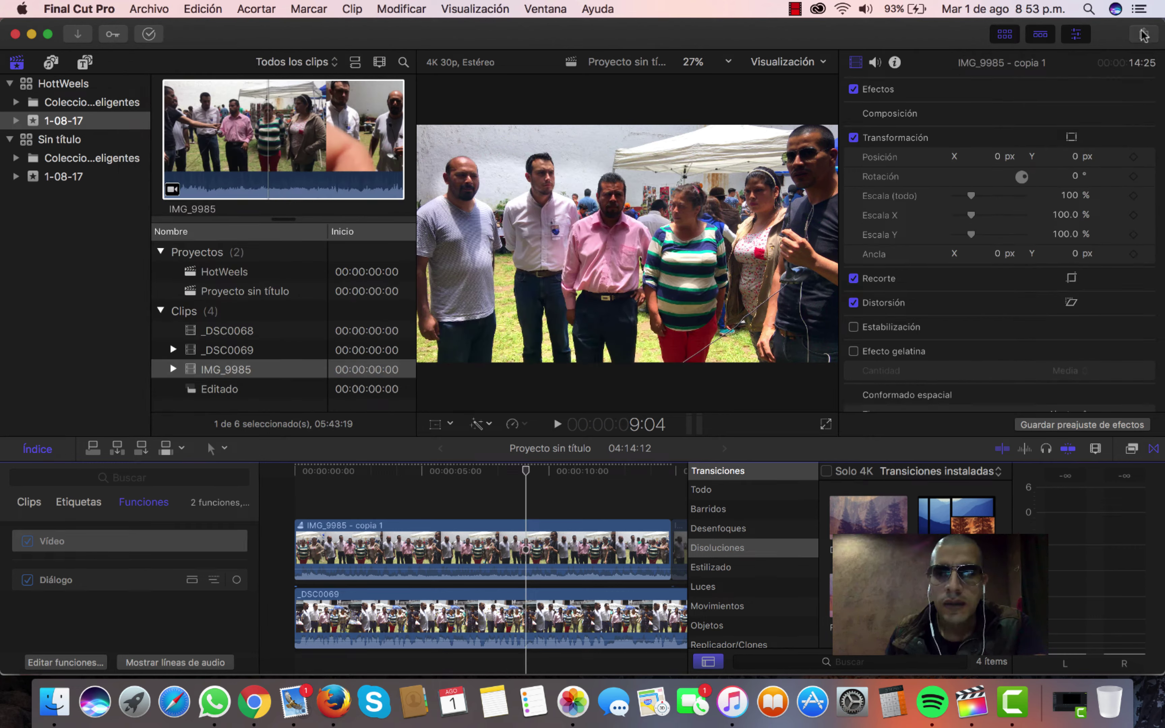
left_click(1143, 34)
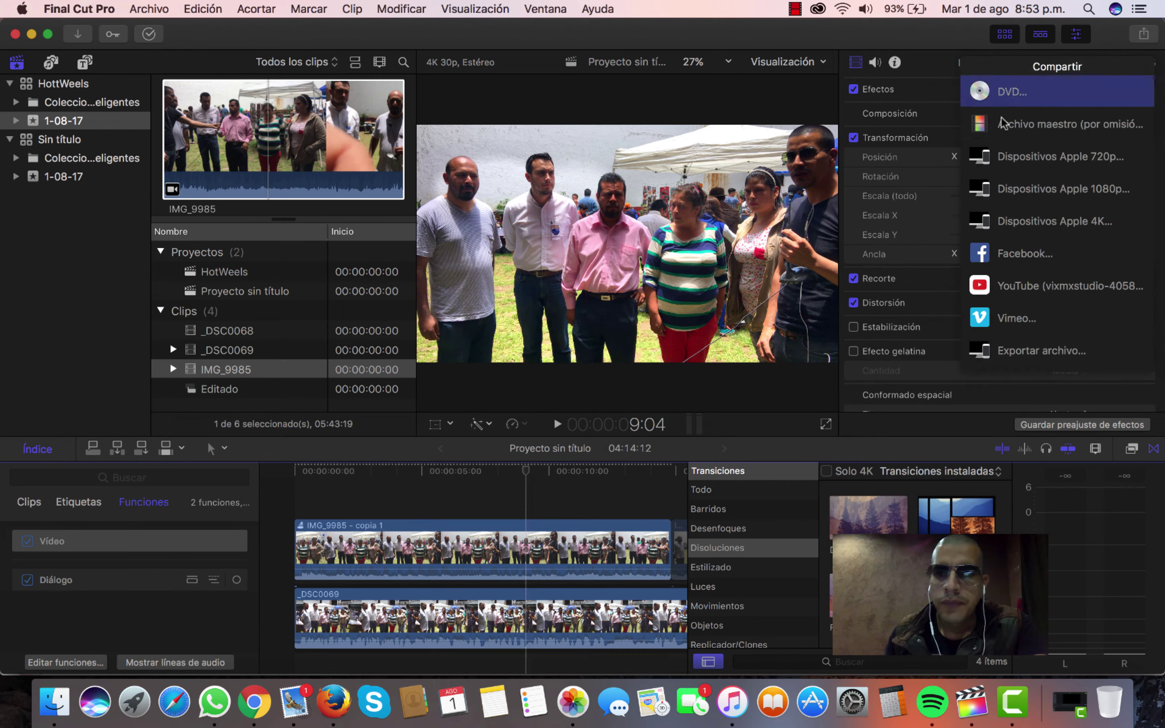
left_click(1013, 222)
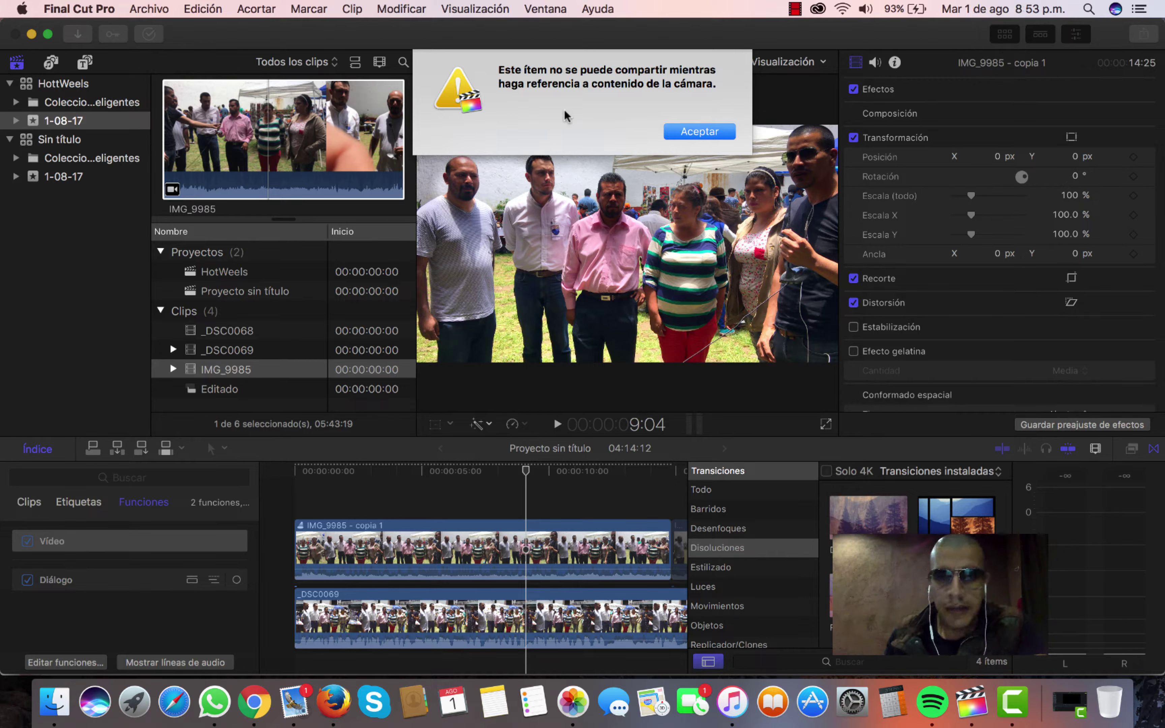
Dismiss the camera-content alert and system notification, briefly inspecting the IMG_9985 source clip
left_click(689, 130)
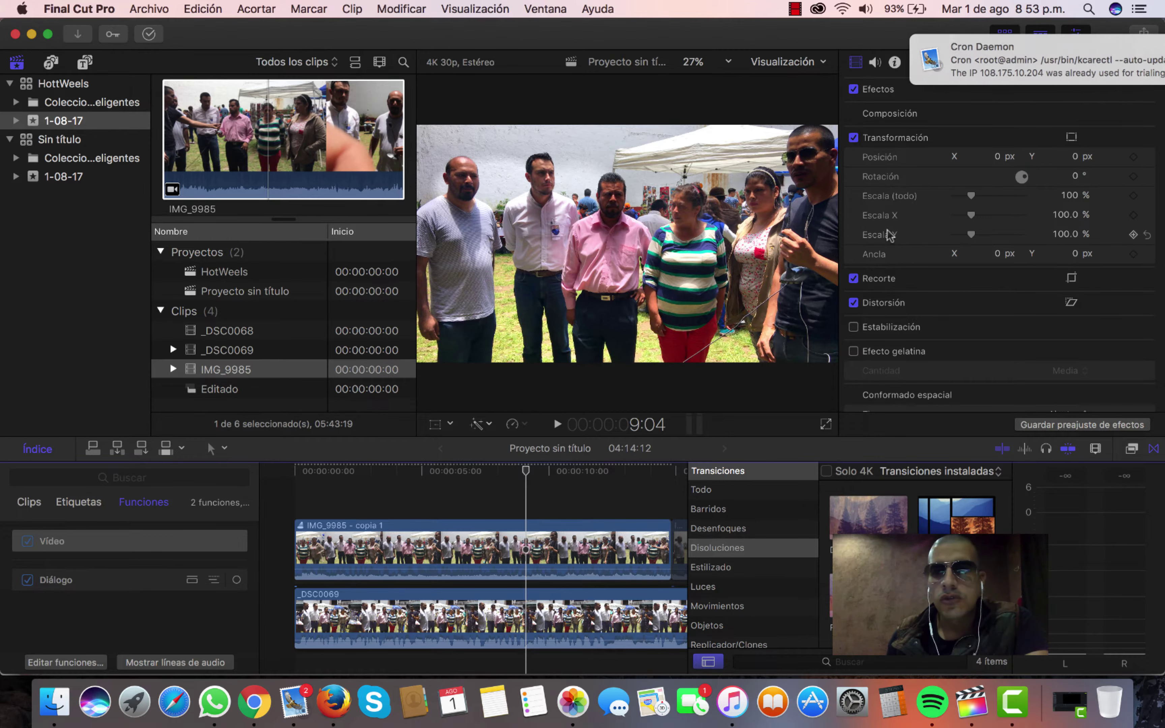
left_click(1111, 47)
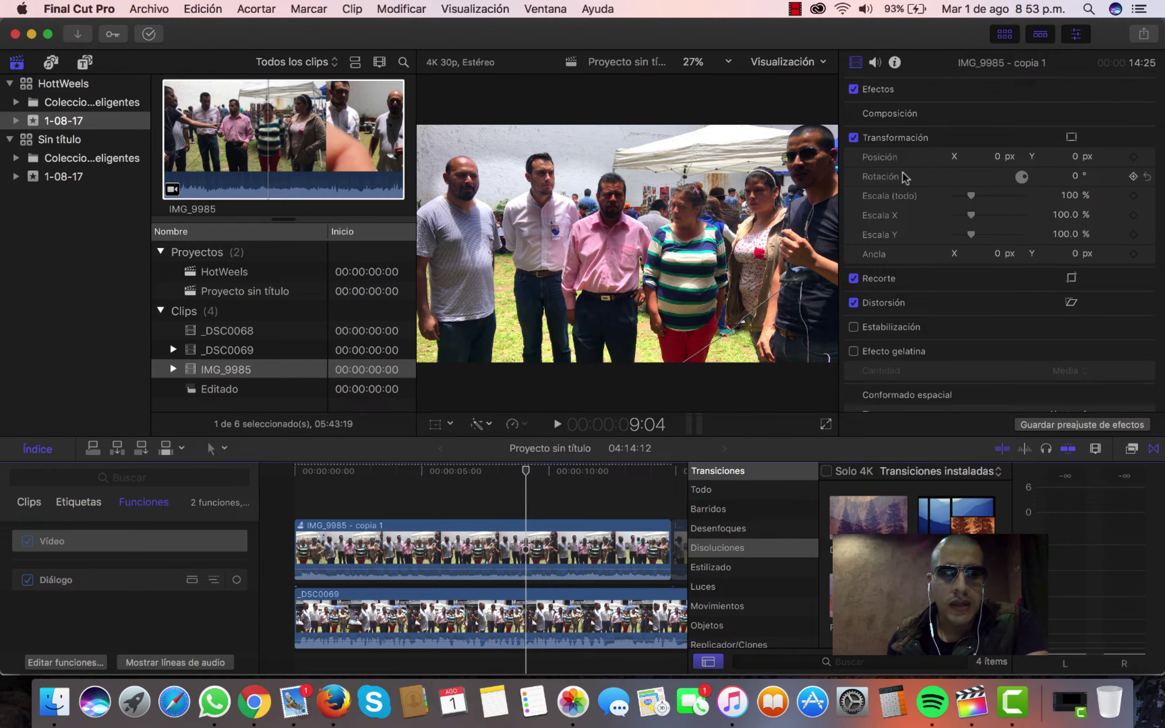
left_click(167, 169)
left_click(526, 549)
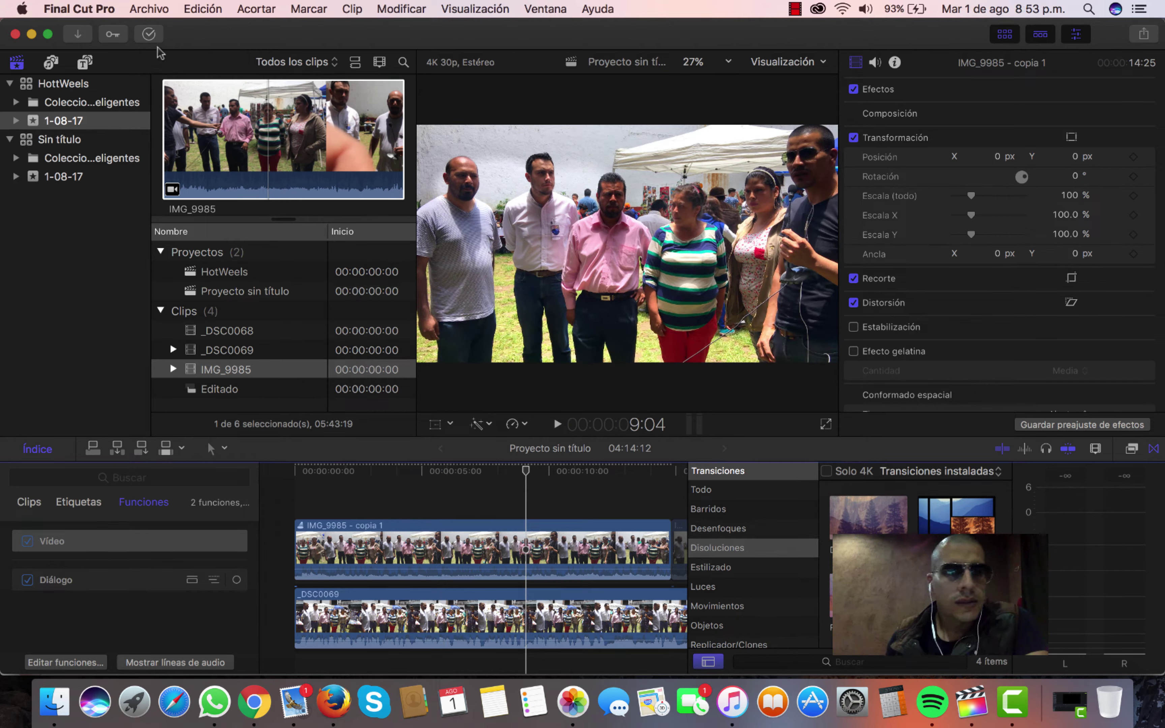
Reimport IMG_9985 from its camera files via Archivo > Importar and confirm with Continuar
left_click(157, 12)
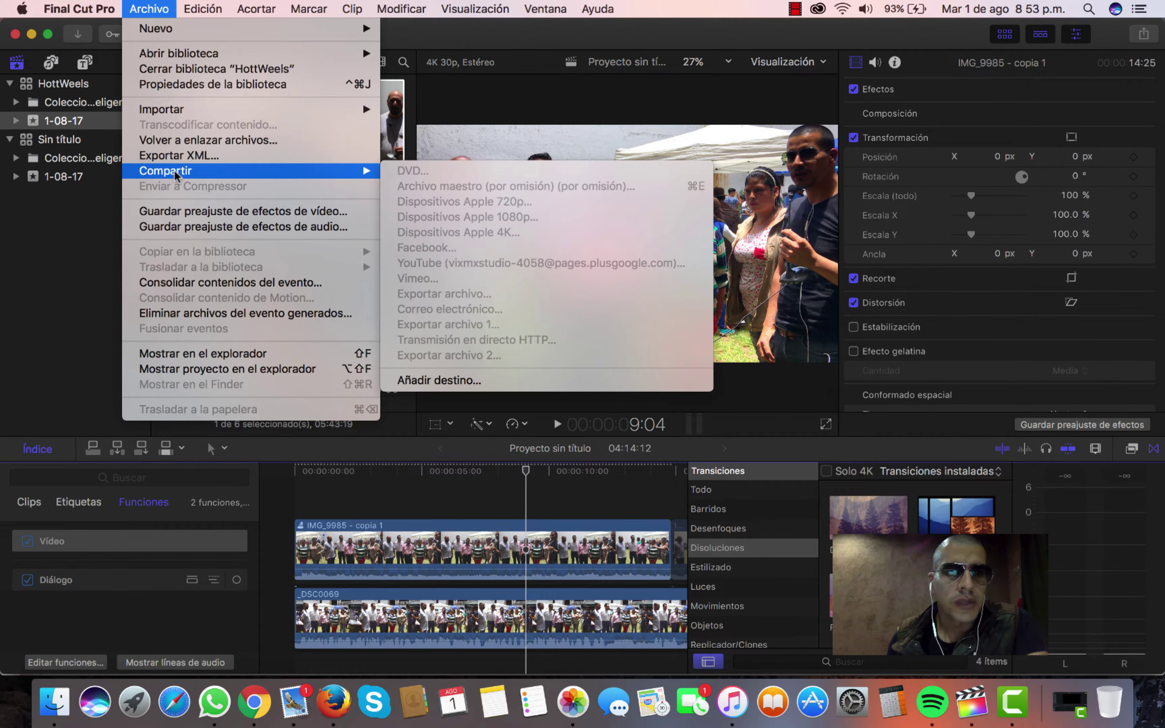
mouse_move(174, 109)
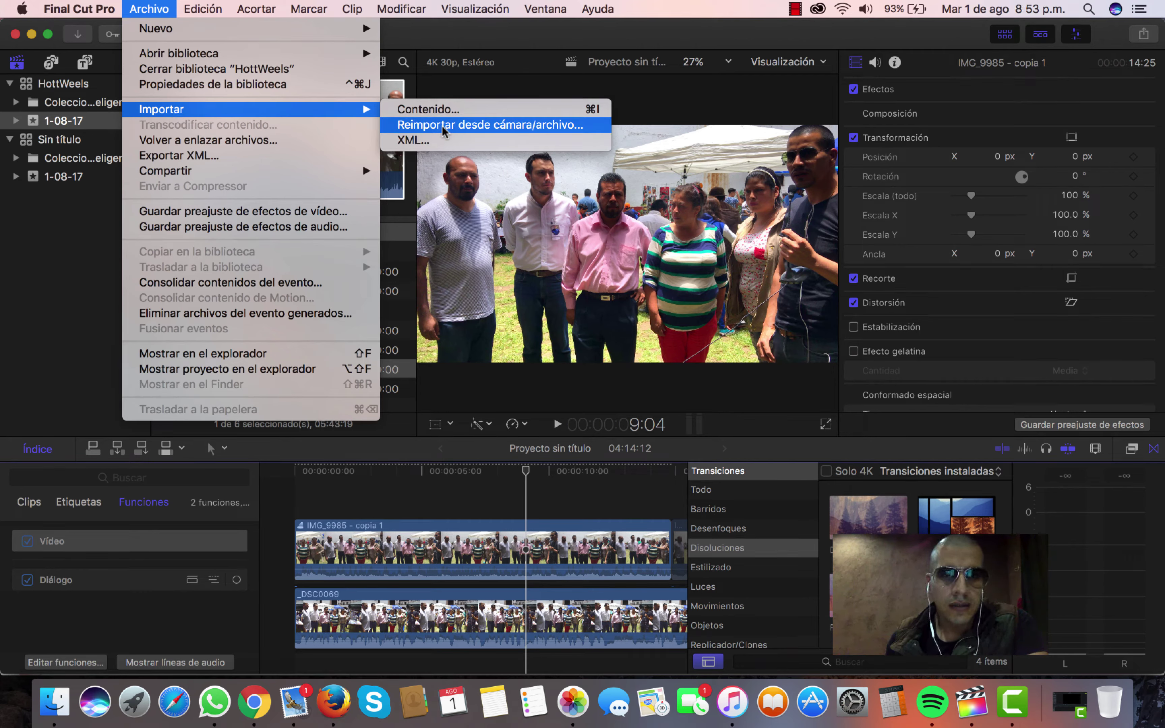
left_click(444, 125)
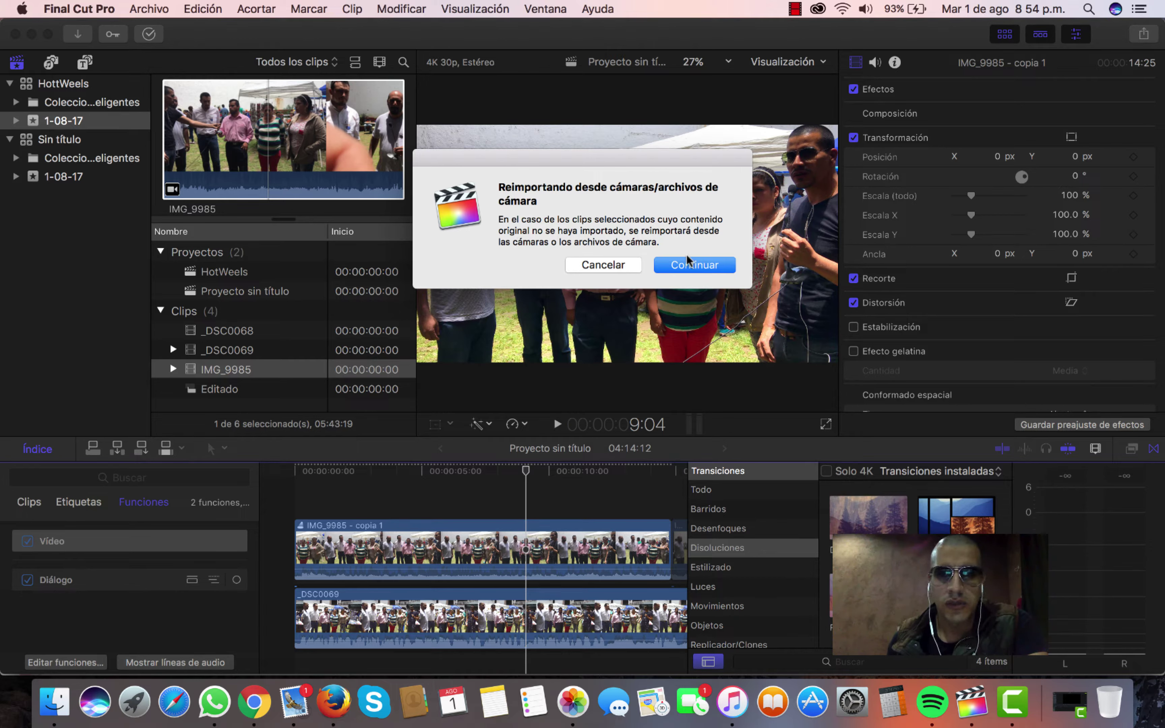
left_click(691, 266)
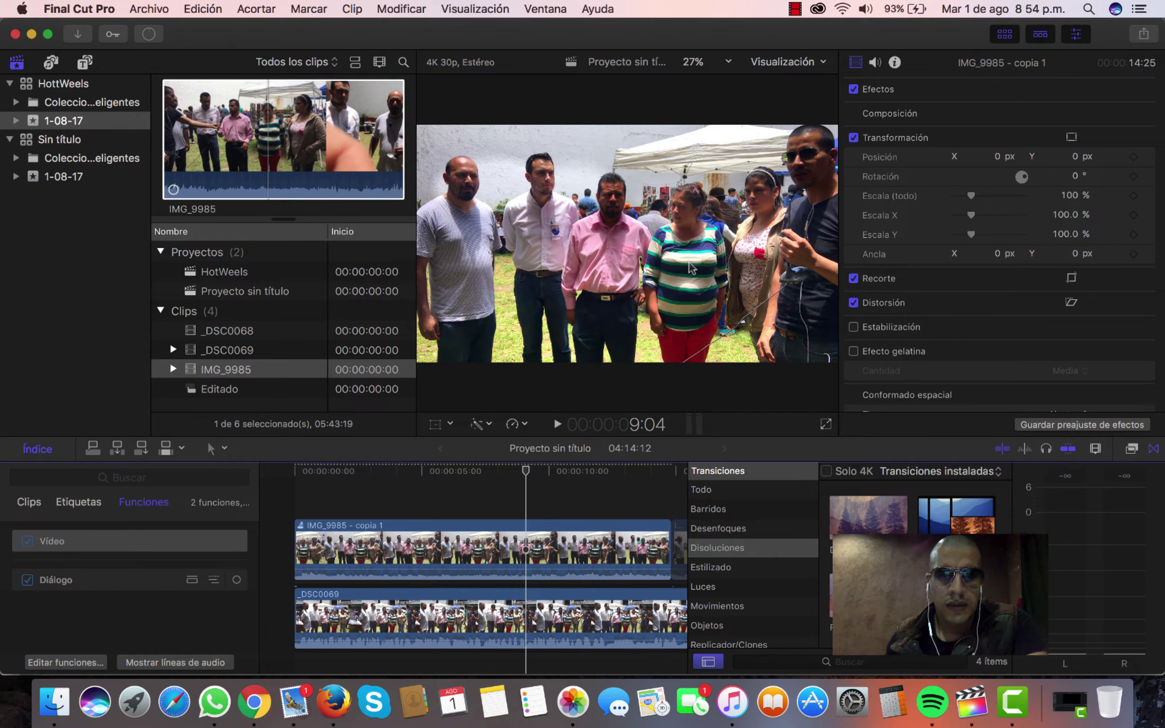
Watch the IMG_9985 import finish in the expanded Background Tasks window, dismissing a mail notification
left_click(149, 37)
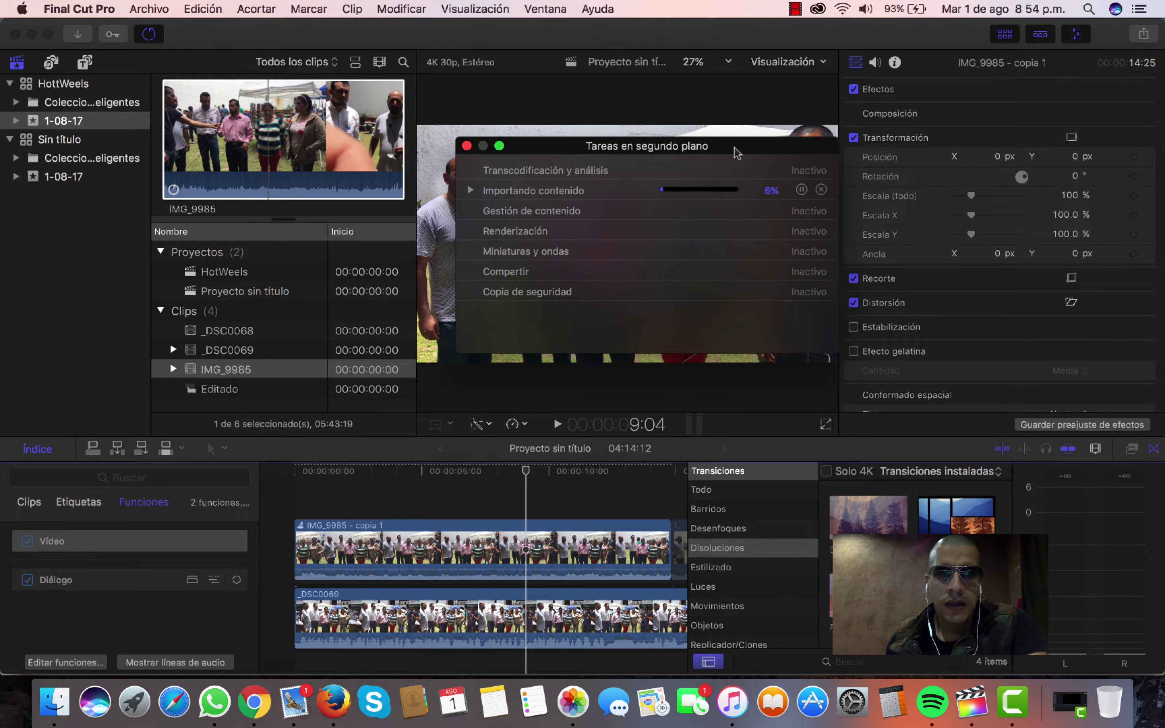
left_click(471, 191)
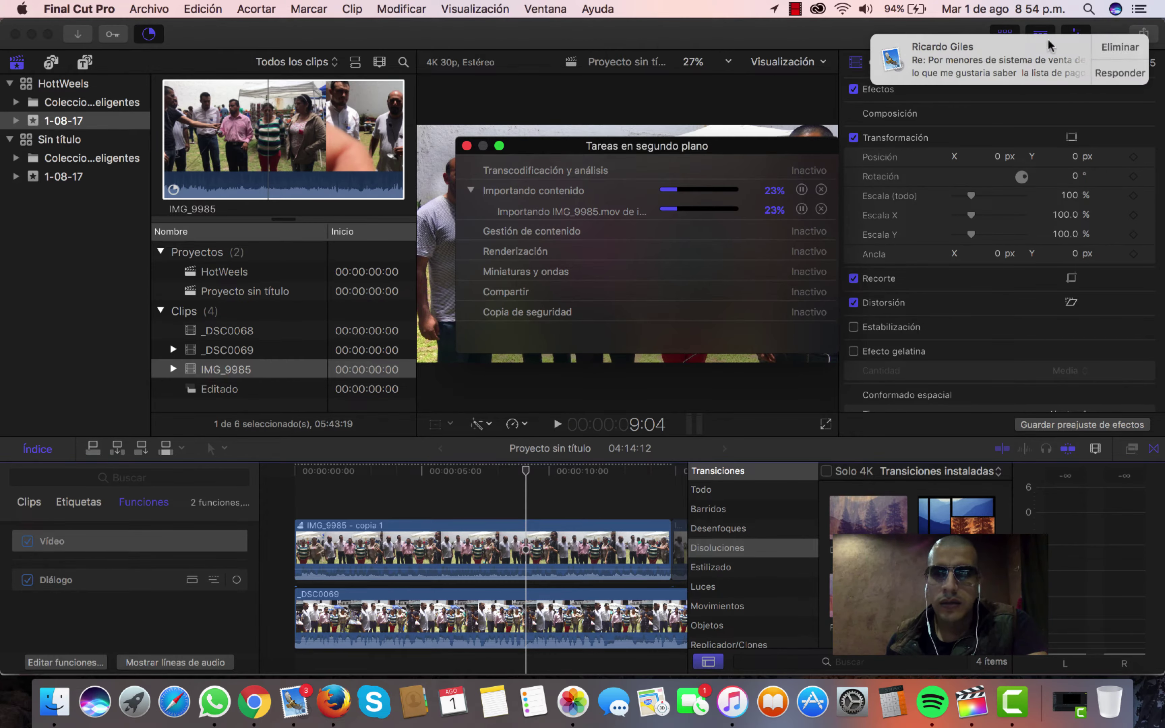
left_click(1112, 46)
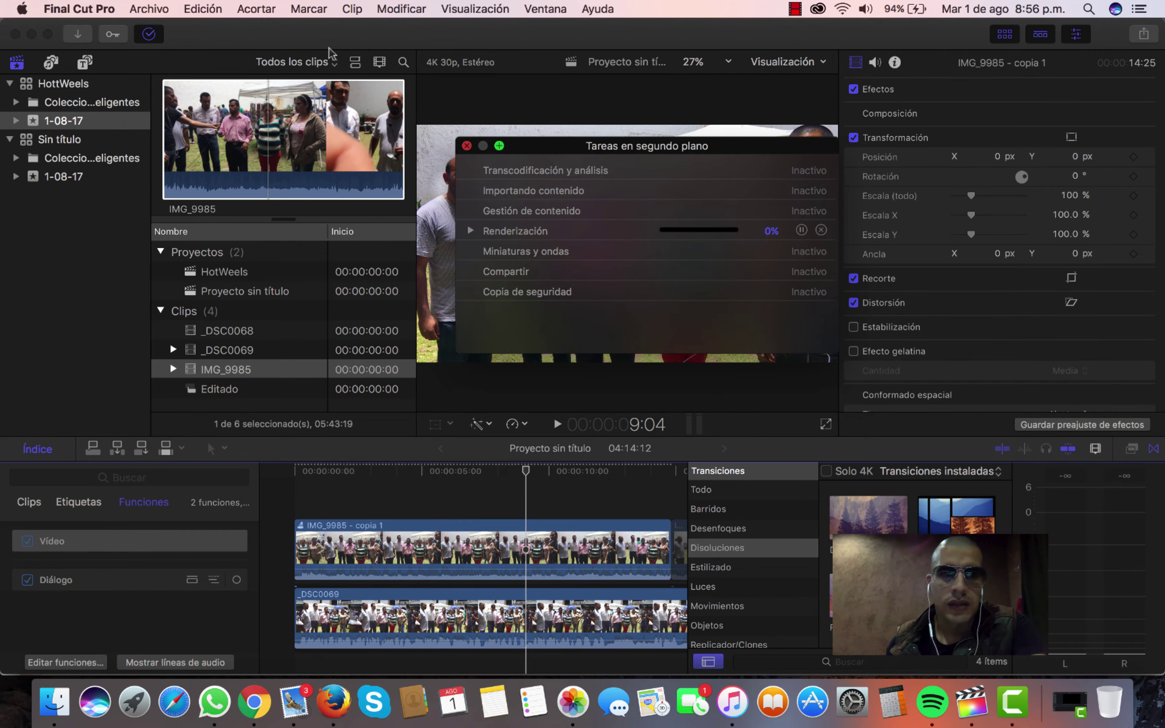
Close Background Tasks and reopen the Share destinations list after checking the File menu
left_click(149, 34)
left_click(144, 9)
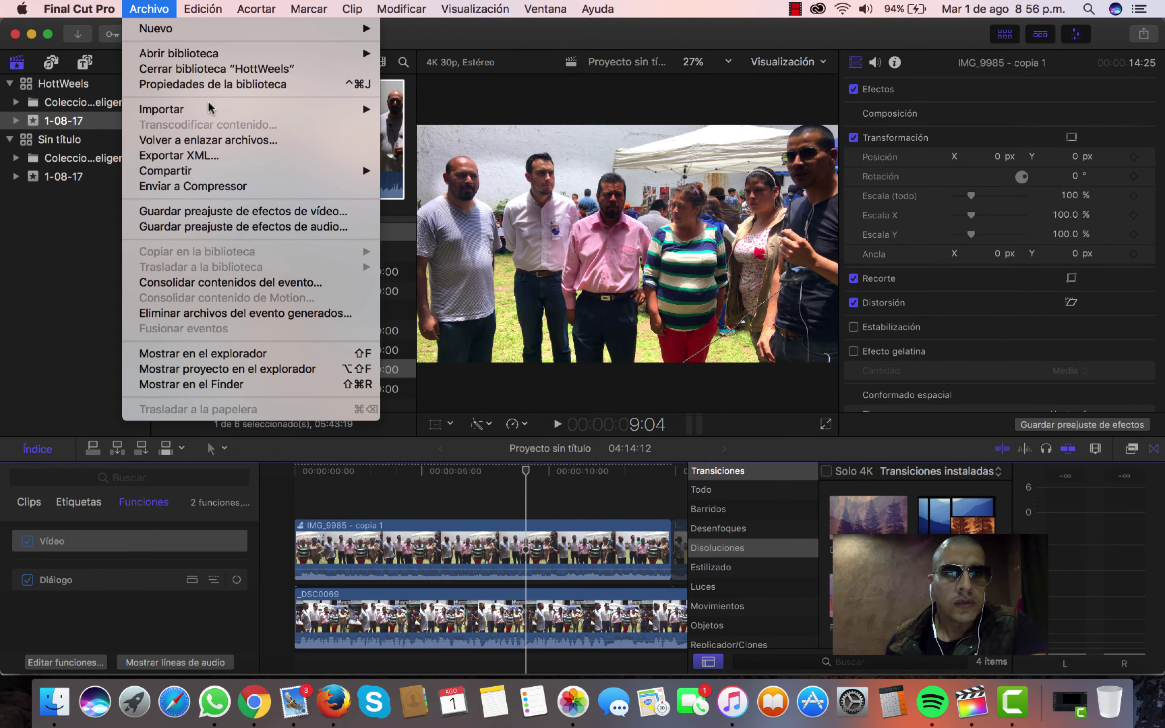
mouse_move(191, 172)
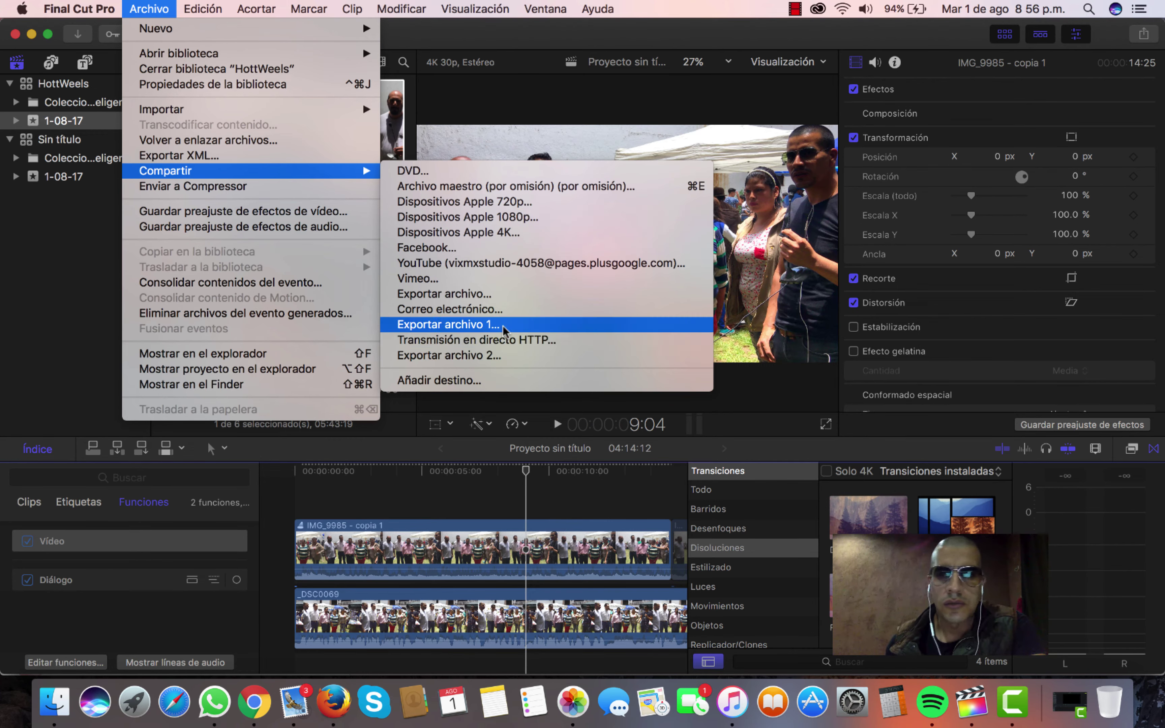
left_click(1147, 31)
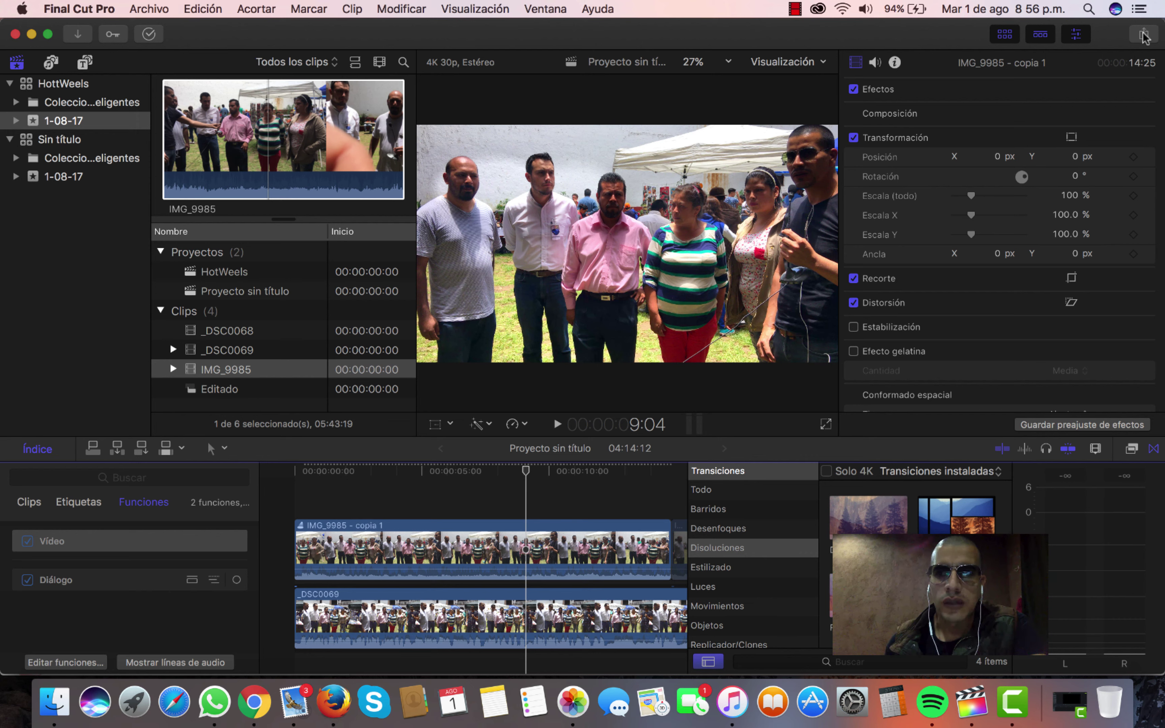
left_click(1144, 34)
left_click(1135, 34)
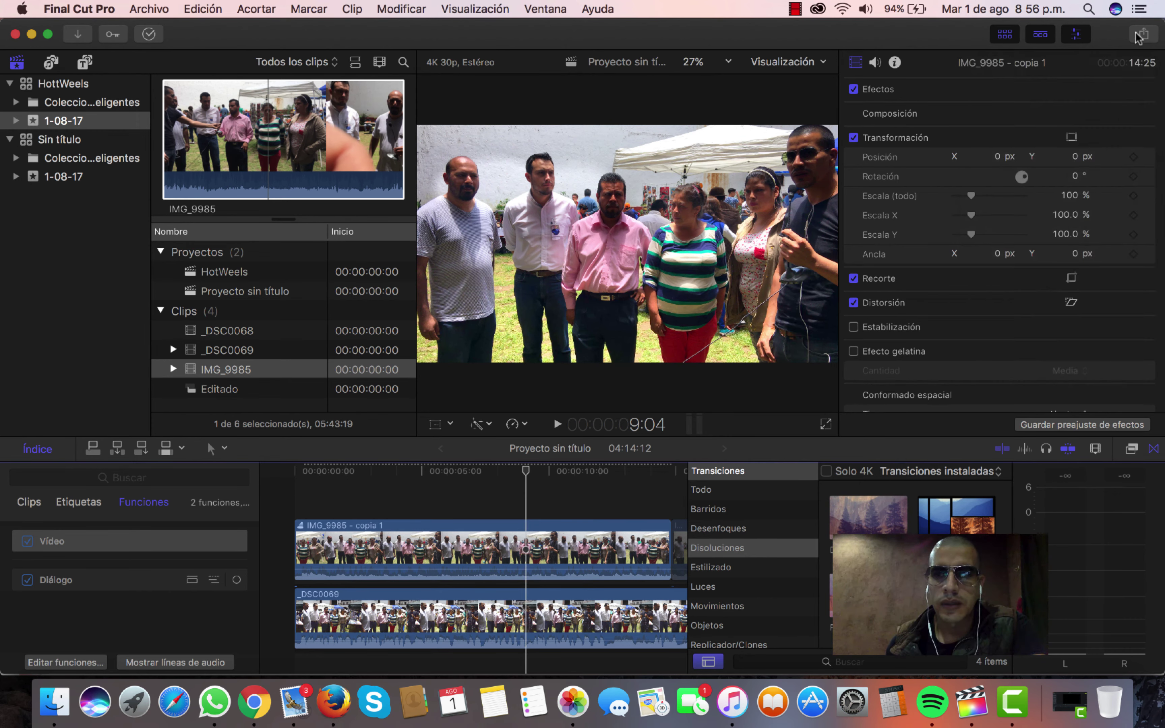
left_click(1140, 34)
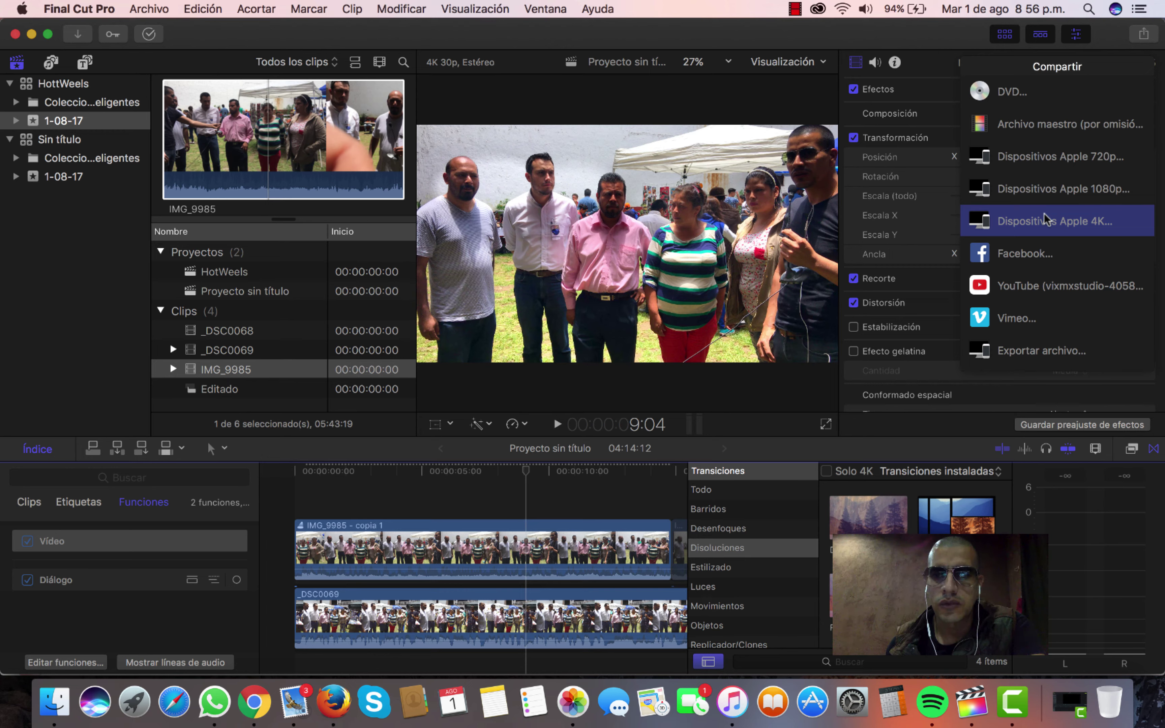
Choose Apple Devices 4K and replace the 1-08-17 tag with Problema and Final Cut Pro X
left_click(1012, 221)
key("BackSpace")
type("Problema")
key("Return")
type("Final")
key("Return")
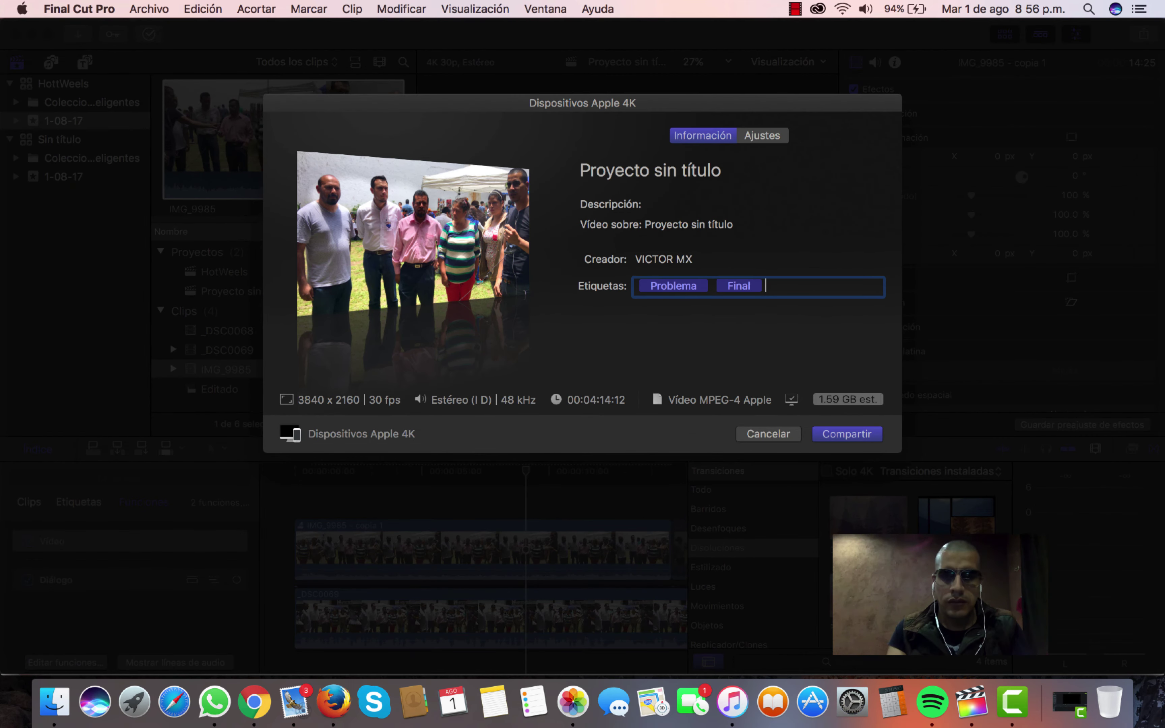
type(" Cut Pro X")
Set the description to the camera-content error text and title to 'Solucion de Errores Final Cut Pro X'
left_click_drag(645, 225, 734, 225)
type("Error FiEste item no se puede compartir mientras haga referencia a contenido de la camara")
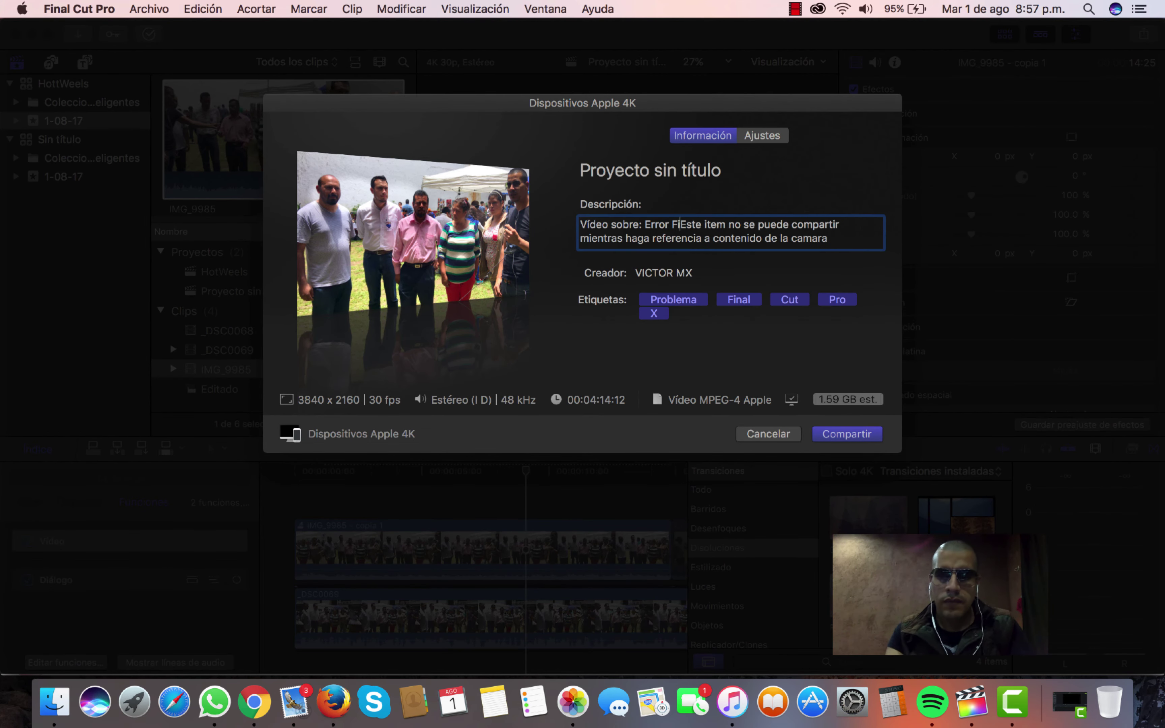
type("nal Cut:")
key("shift+Tab")
type("Solucion de Errores Final Cut Pro X")
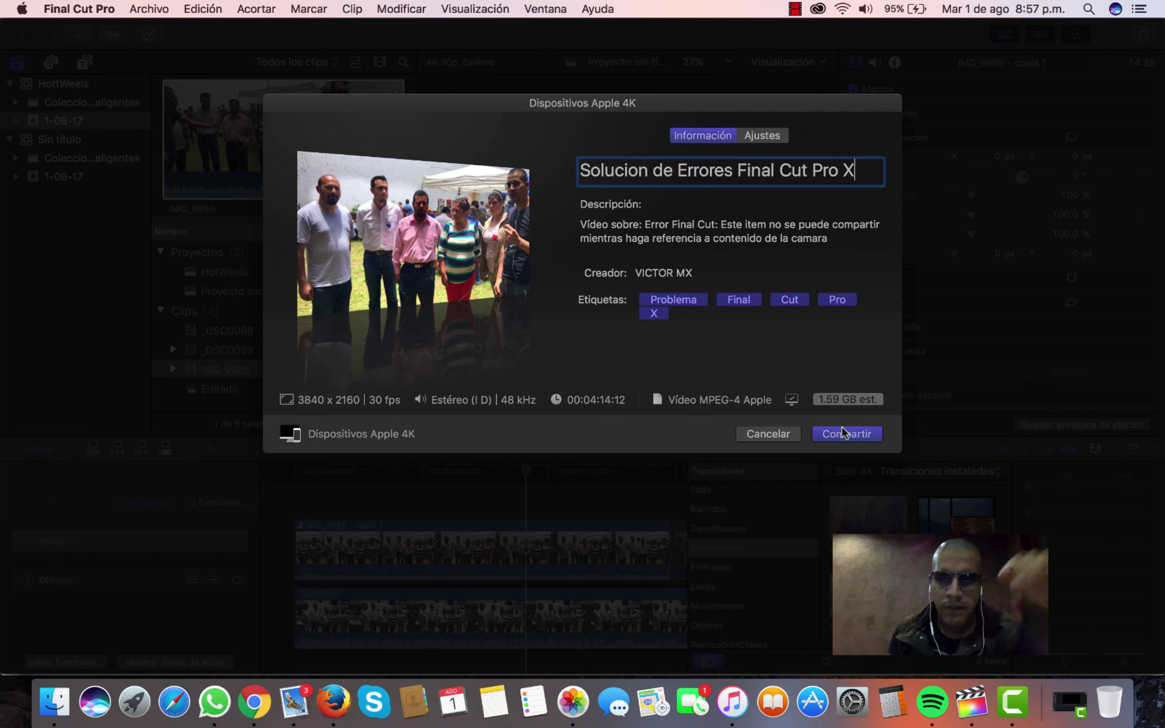
Add the tags errores, compartir, referencia and camara contenido
left_click(674, 313)
type("Errores")
key("Return")
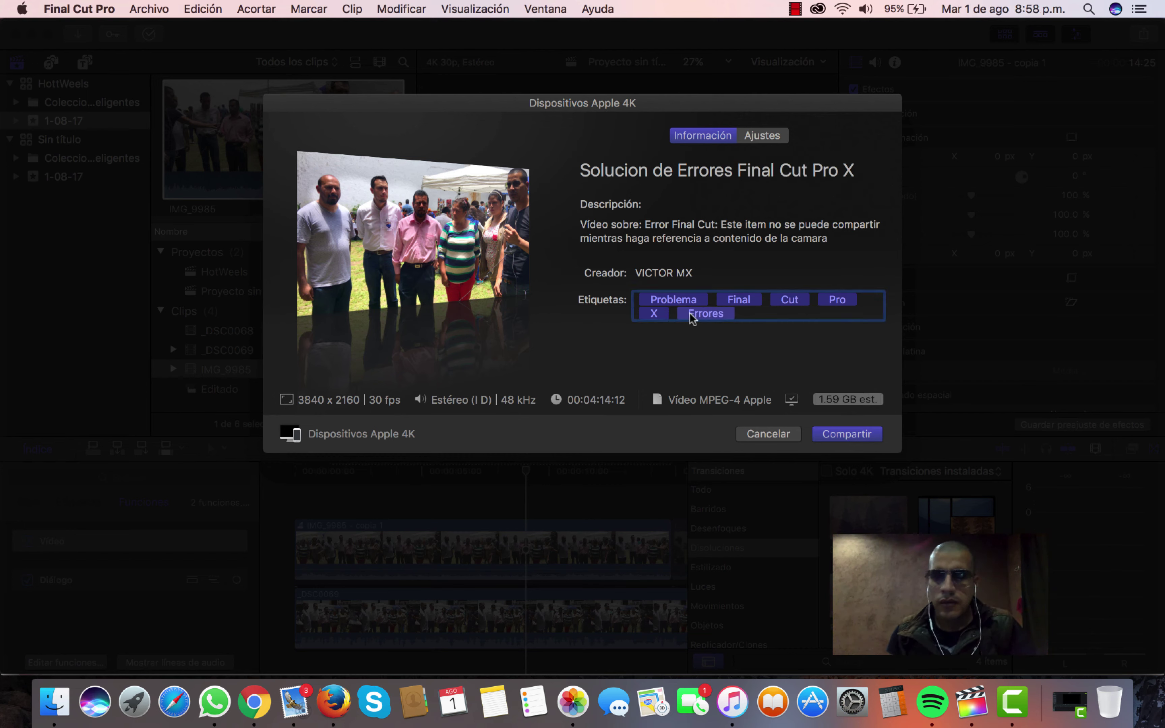
key("BackSpace")
type("errores")
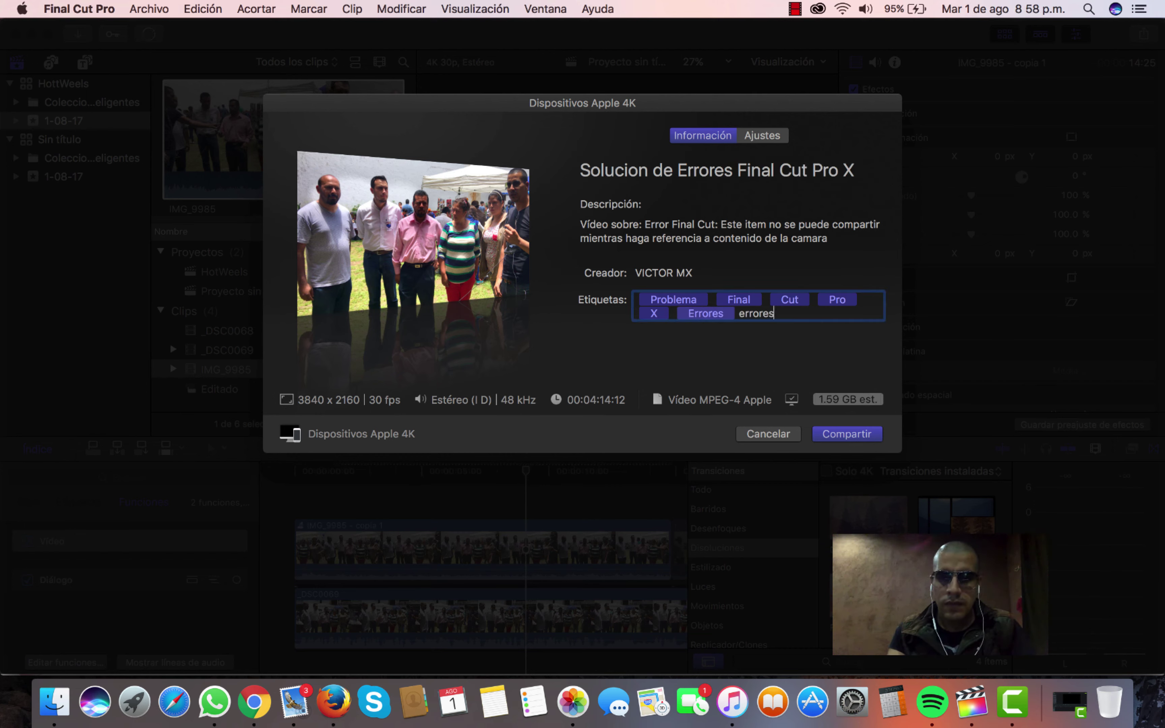
key("Return")
type("compartir")
key("Return")
type("mientra")
key("BackSpace")
key("BackSpace")
key("BackSpace")
type("referencia")
key("Return")
type("camara contenido")
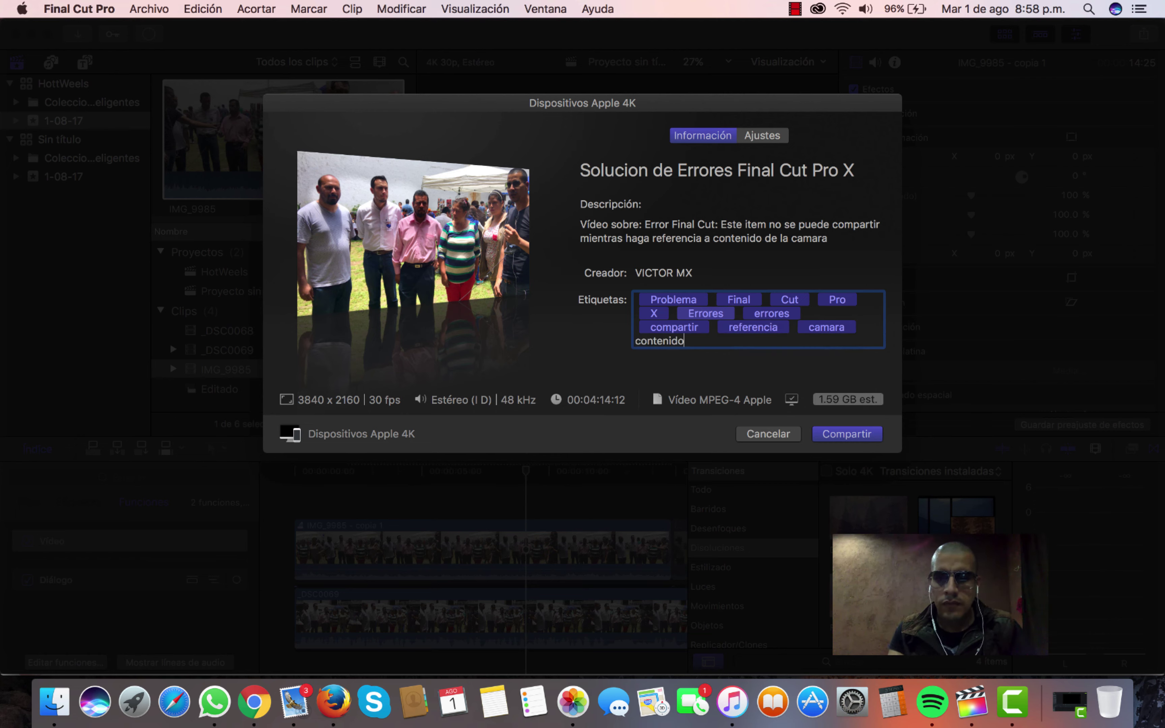
key("Return")
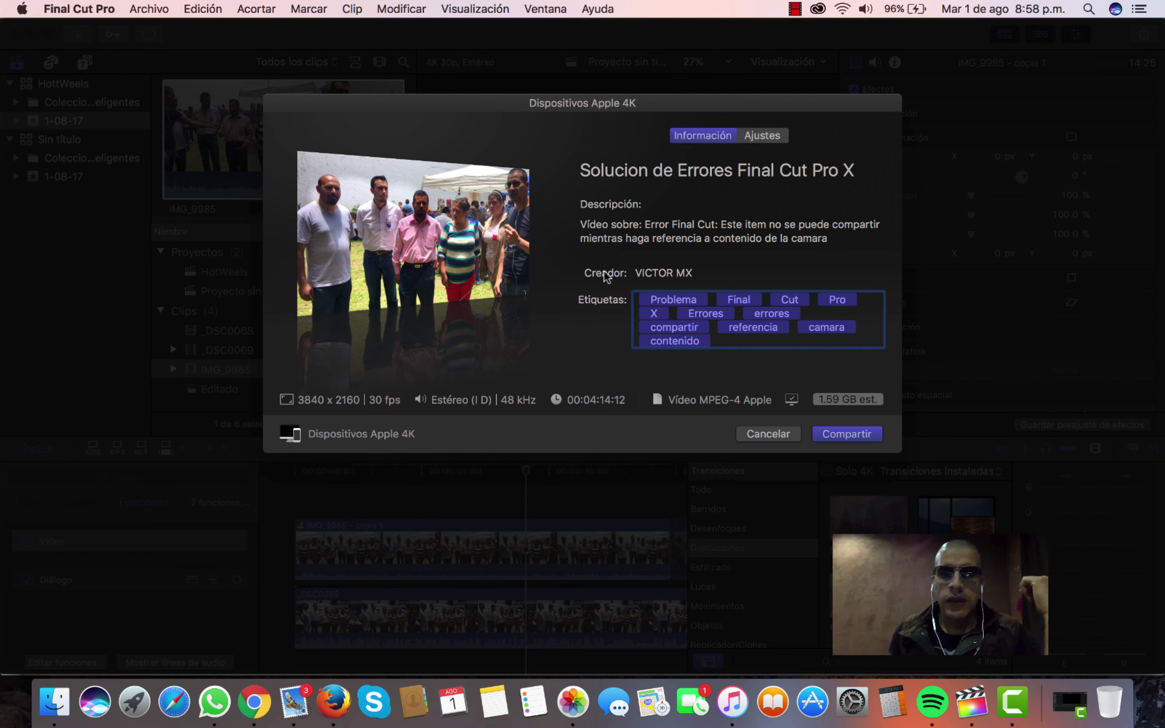
Set the creator to VIXMXSTUDIO and start the export
left_click_drag(693, 272, 600, 273)
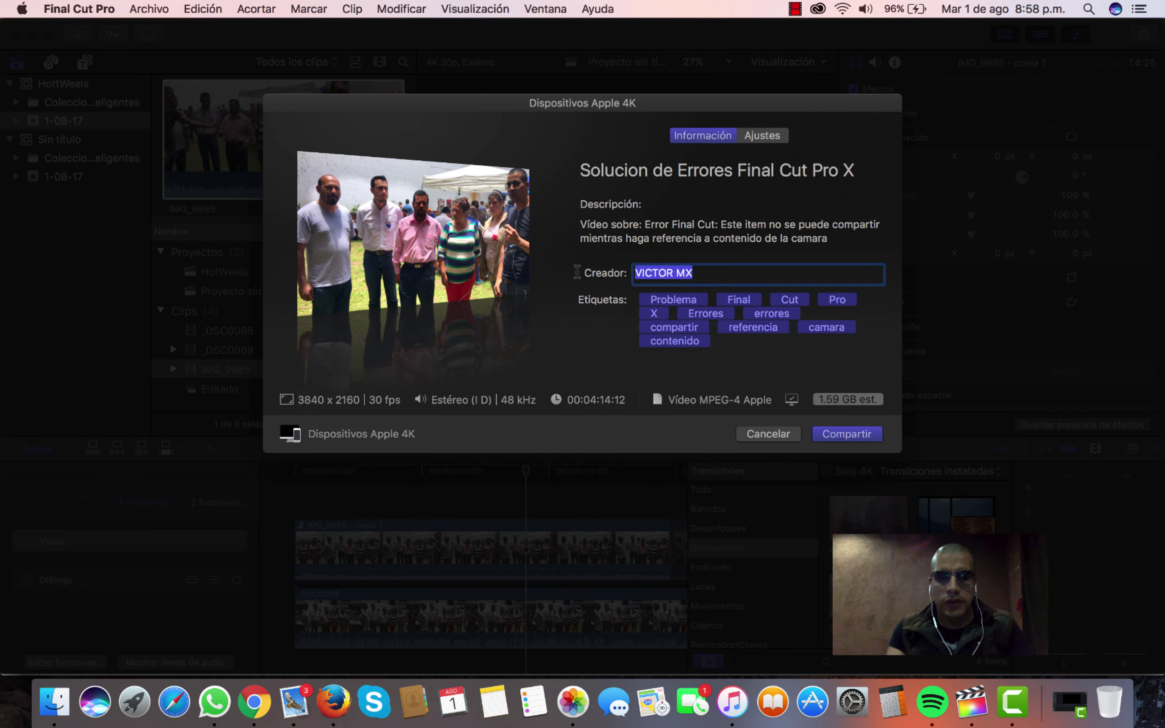
type("VIXMS")
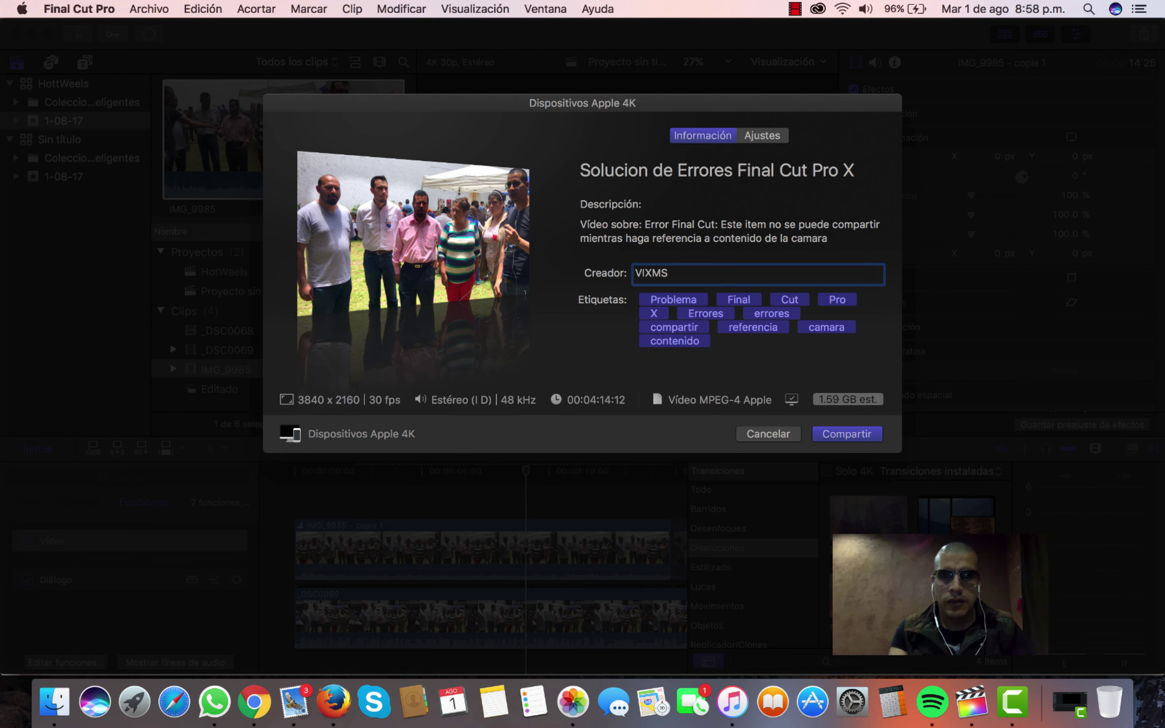
key("BackSpace")
type("XSTUDIO")
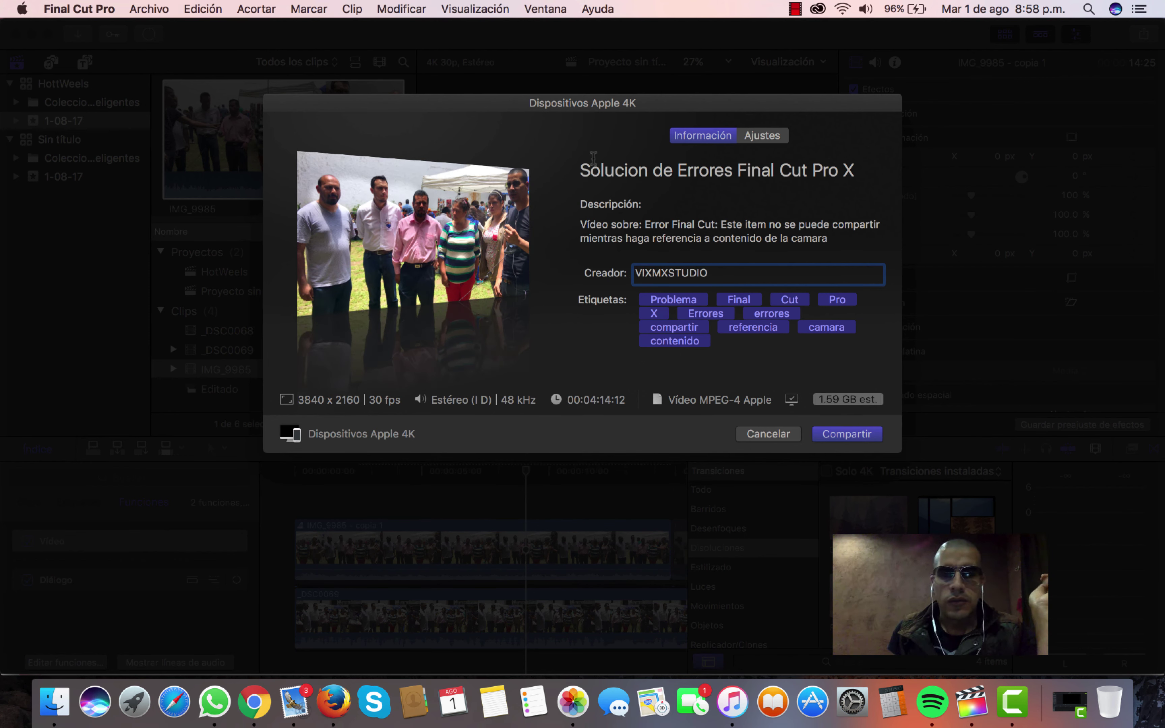
left_click(598, 168)
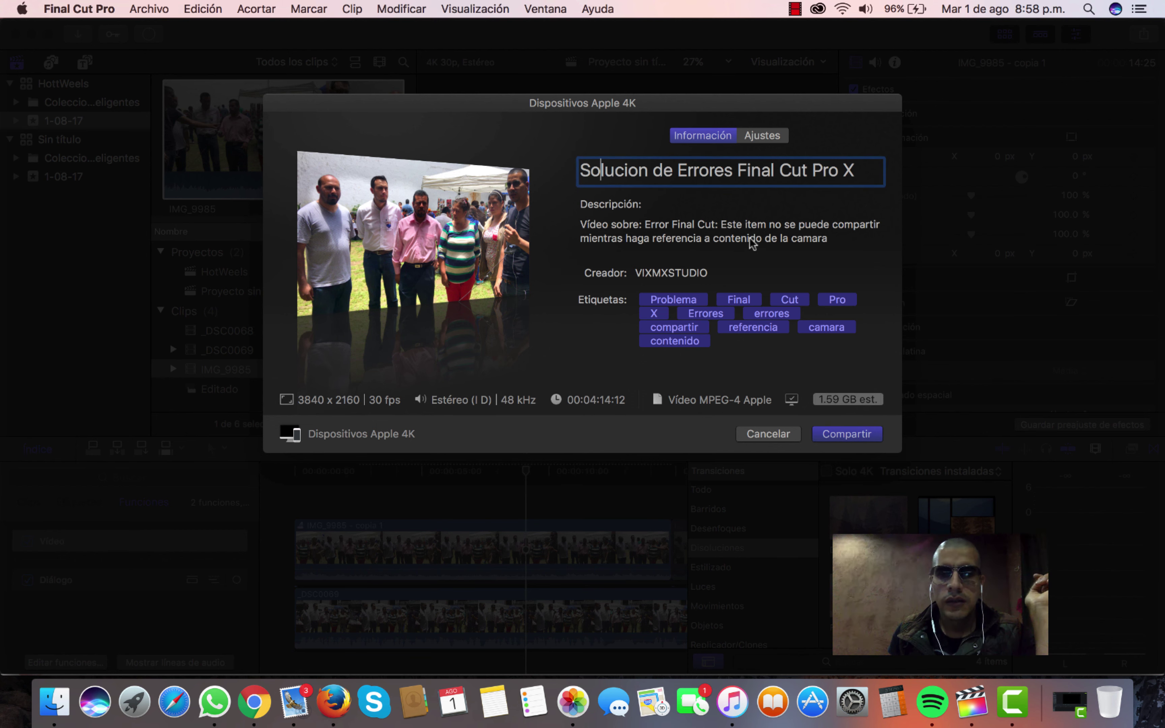
key("Return")
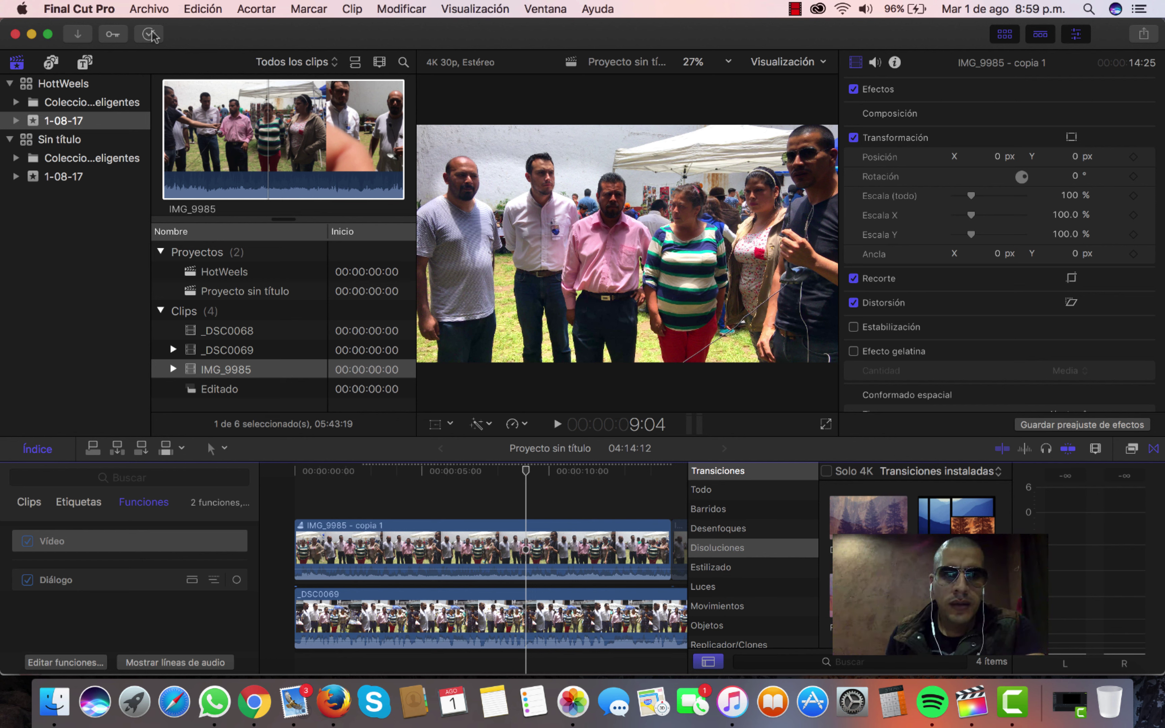
Open Background Tasks with Cmd+9 and expand the Compartir job to check its 0% progress
key("super+9")
left_click(269, 88)
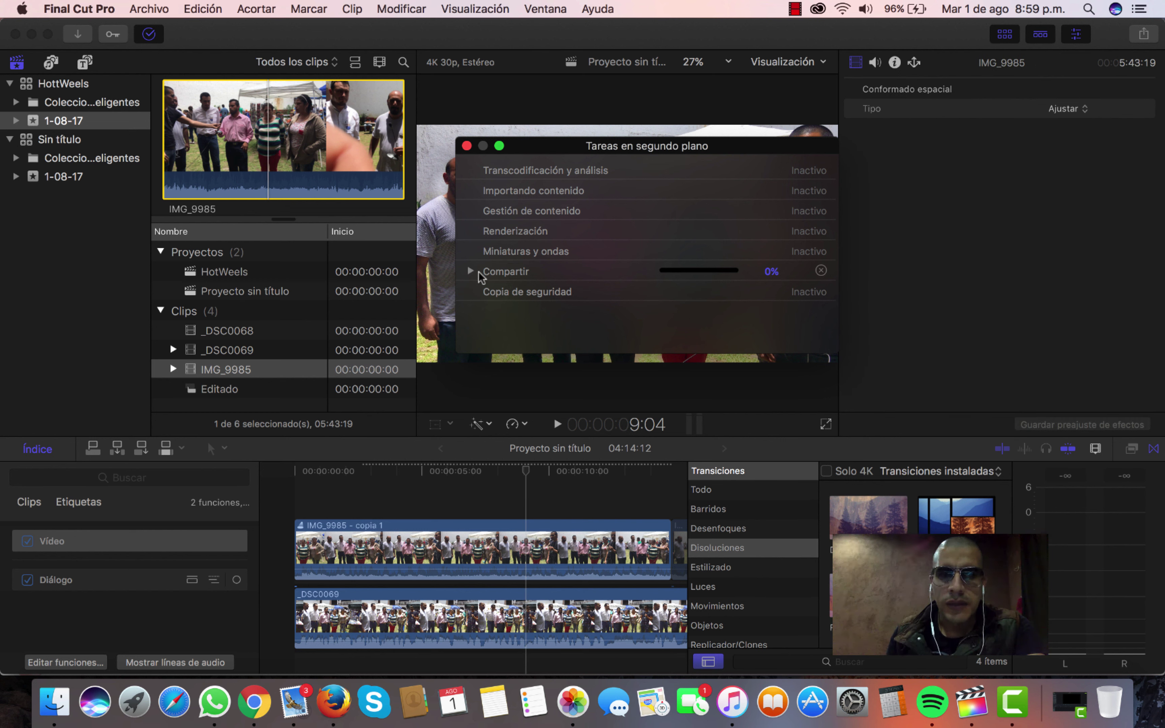
left_click(470, 272)
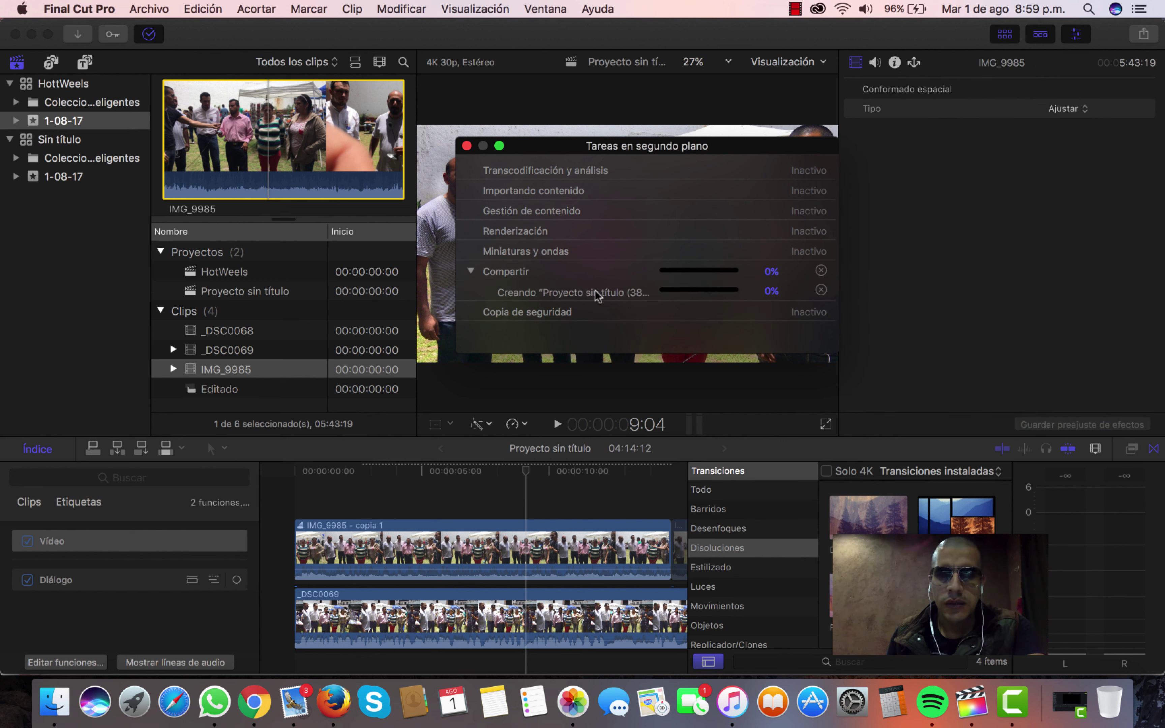
left_click(469, 271)
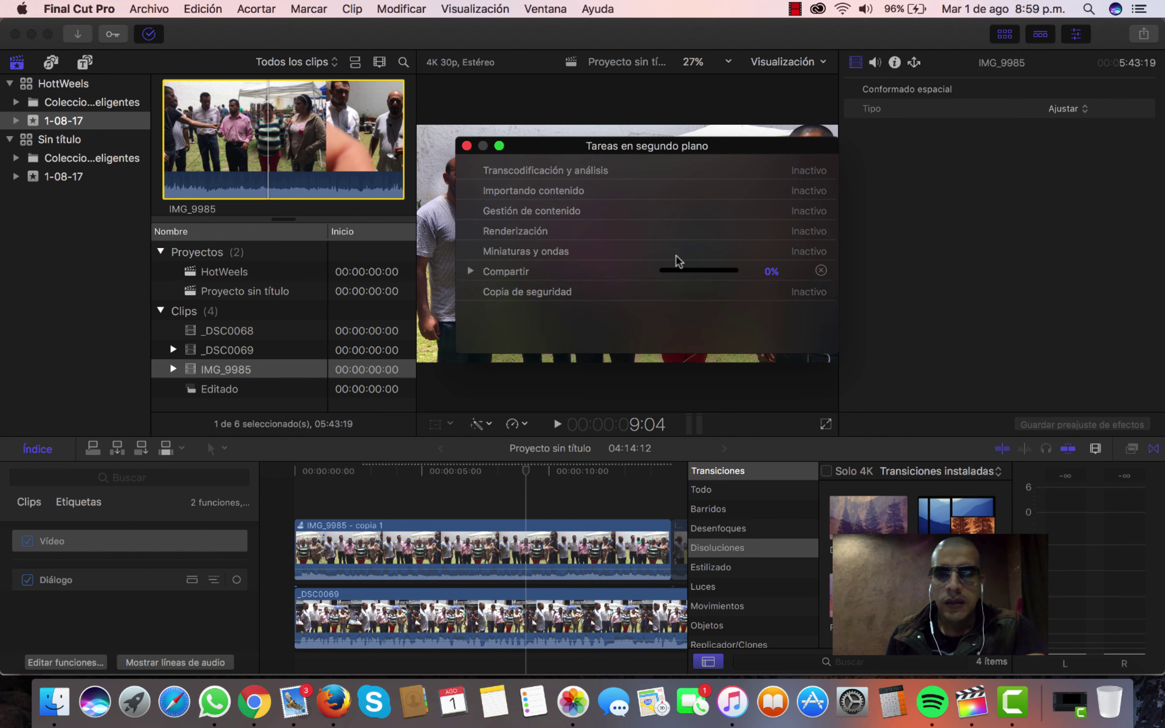